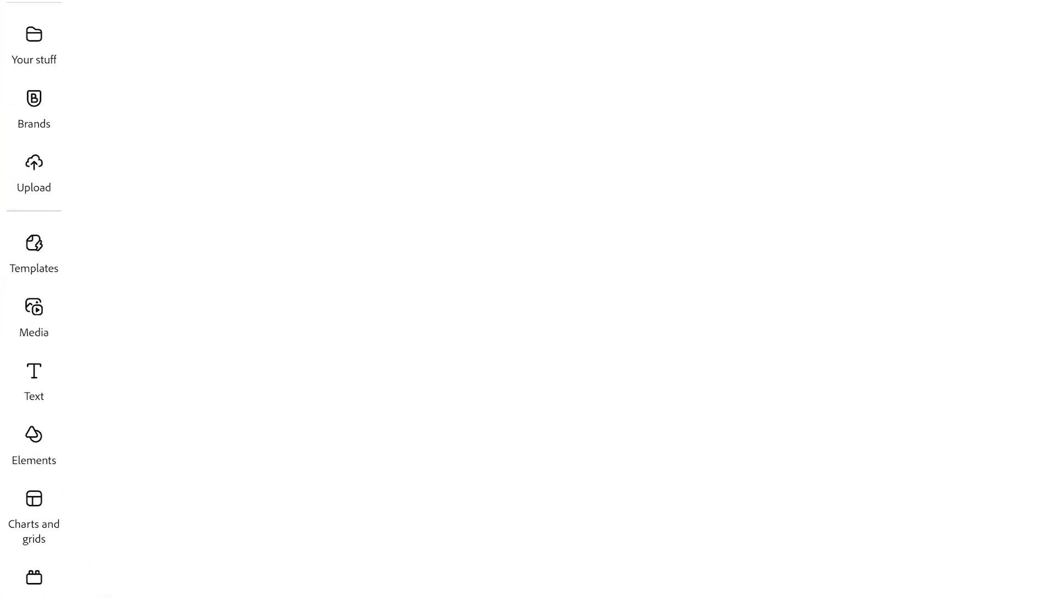
# Search stock videos for 'space' and add the colourful 20s nebula clip as scene one
pyautogui.click(65, 309)
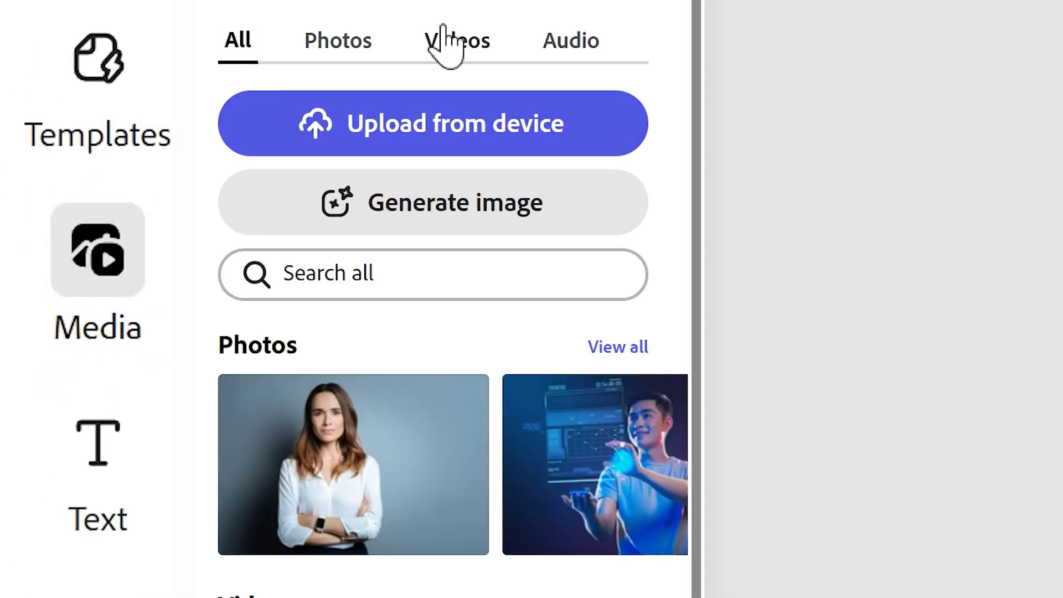
pyautogui.click(447, 42)
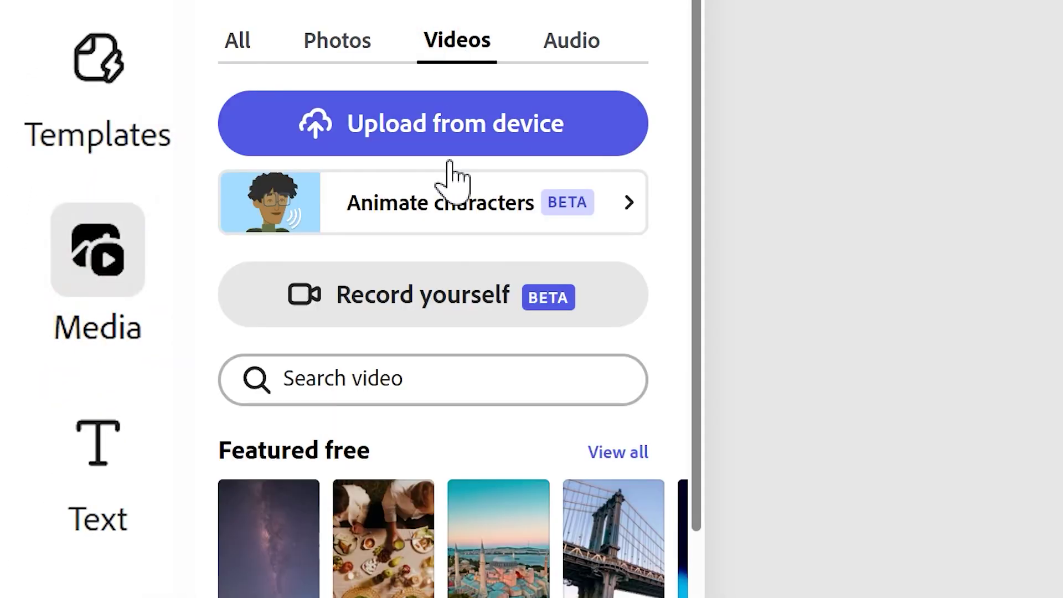
pyautogui.click(419, 375)
pyautogui.write('space')
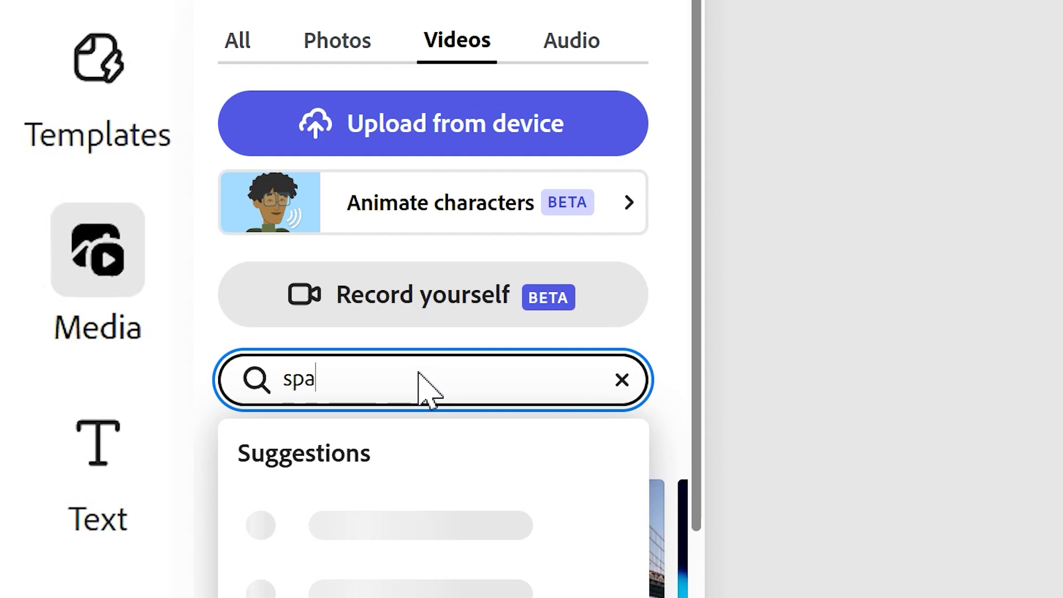
pyautogui.press('Return')
pyautogui.scroll(-4, 420, 373)
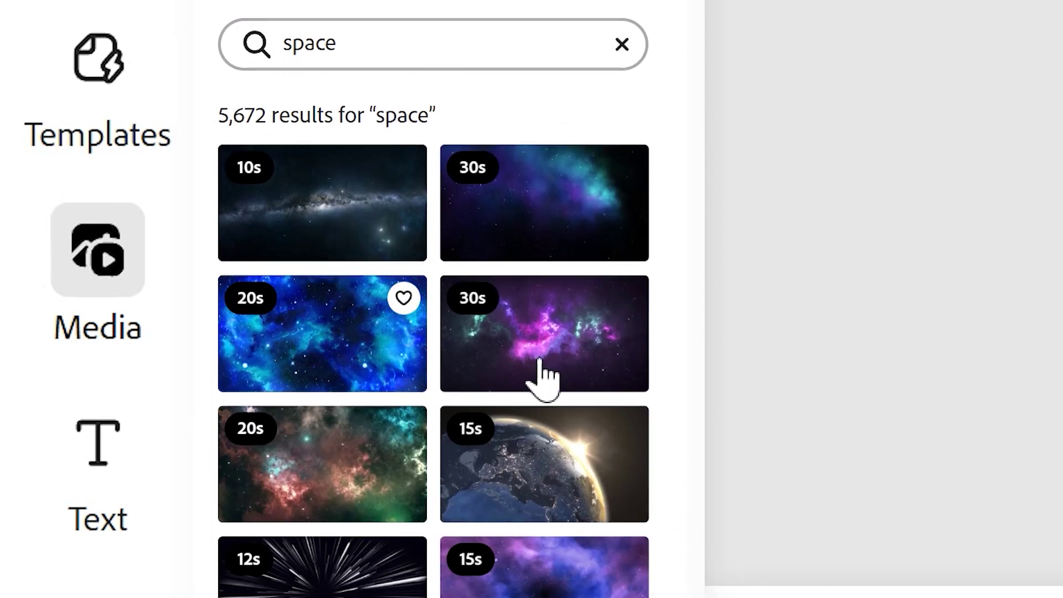
pyautogui.moveTo(323, 463)
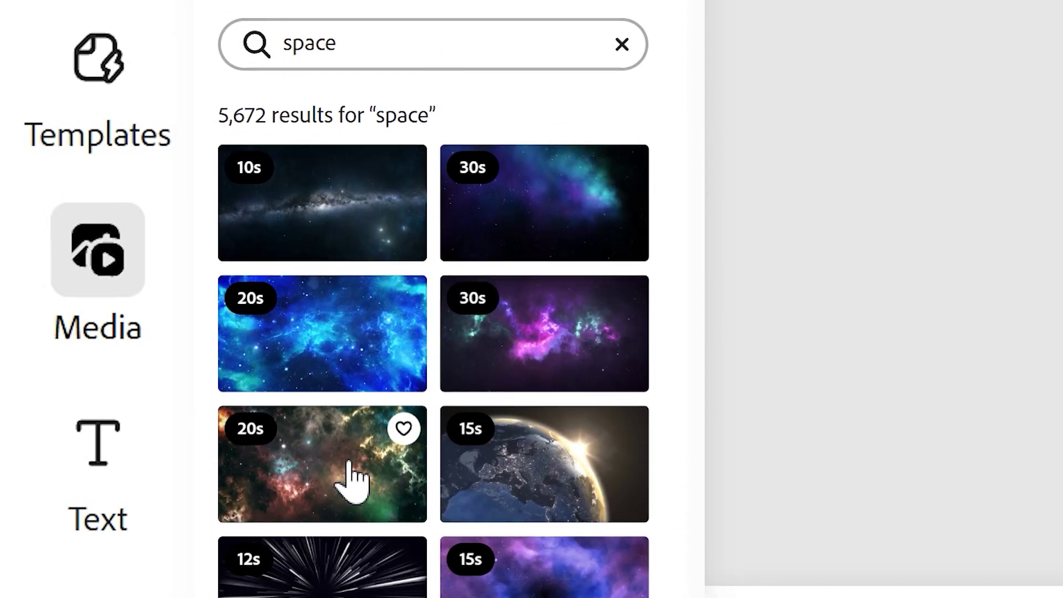
pyautogui.click(322, 475)
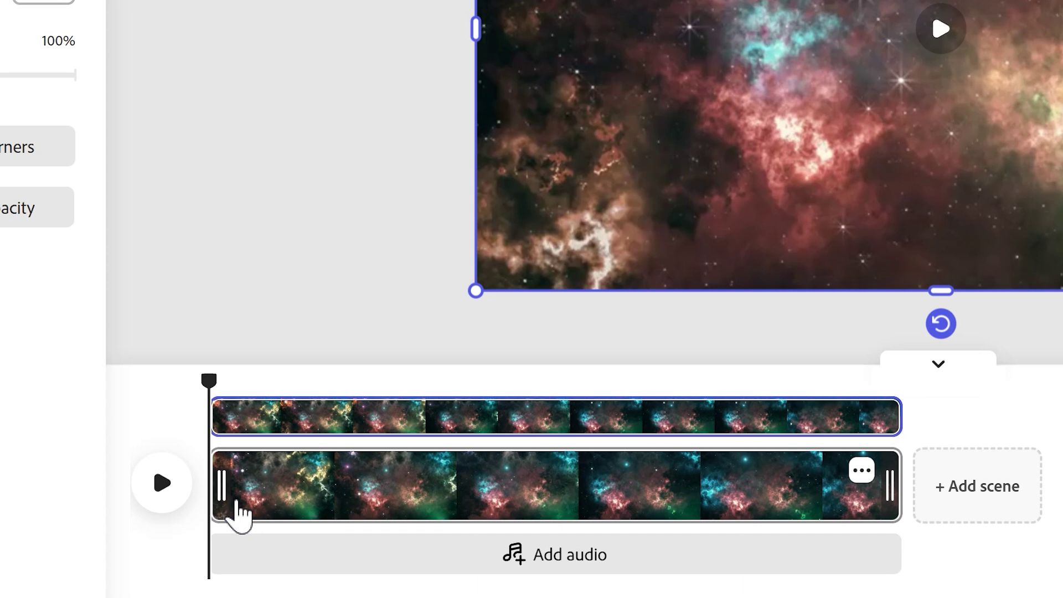
pyautogui.moveTo(532, 486)
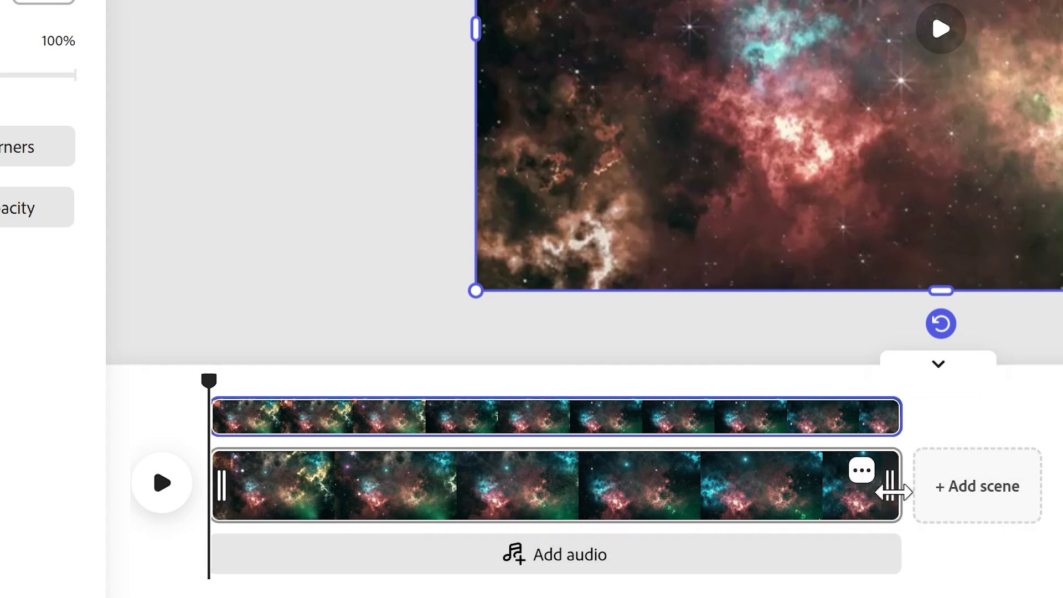
# Trim the nebula scene to about 10.2 seconds and scrub back to preview earlier frames
pyautogui.moveTo(889, 487); pyautogui.dragTo(550, 477)
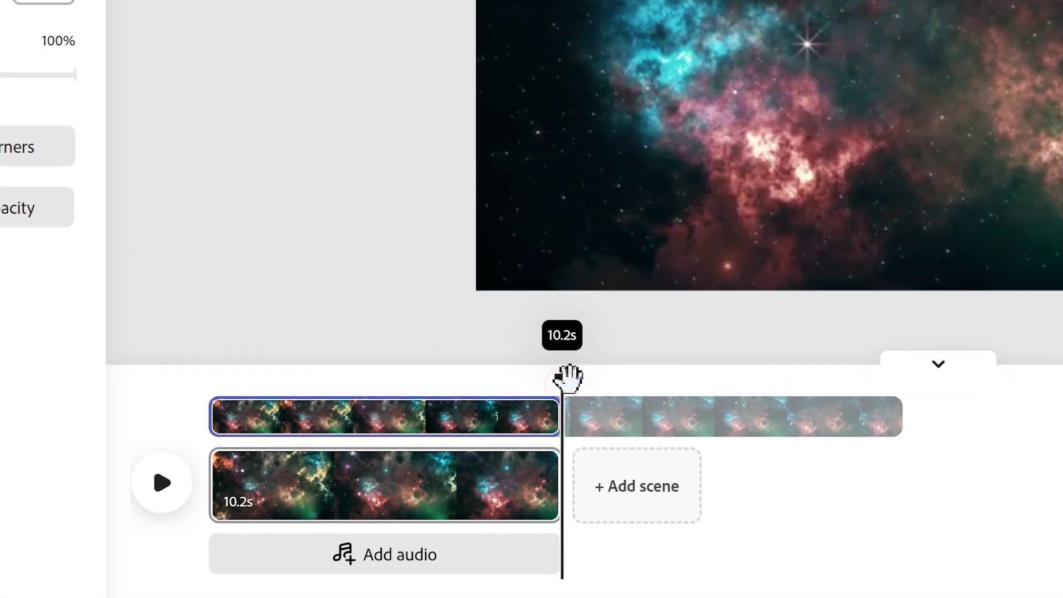
pyautogui.moveTo(558, 380); pyautogui.dragTo(417, 380)
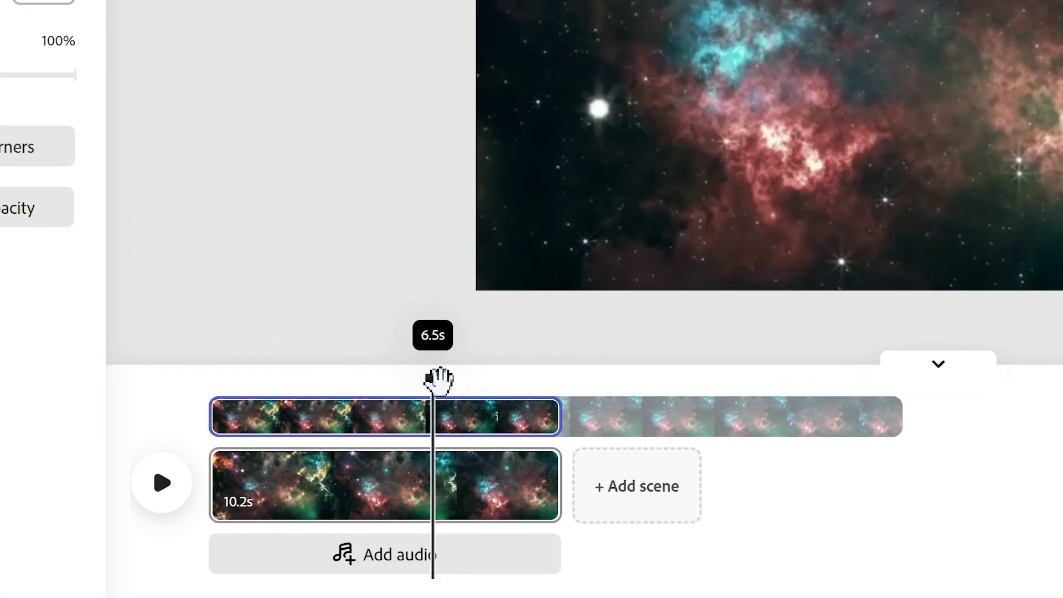
pyautogui.moveTo(417, 380); pyautogui.dragTo(189, 509)
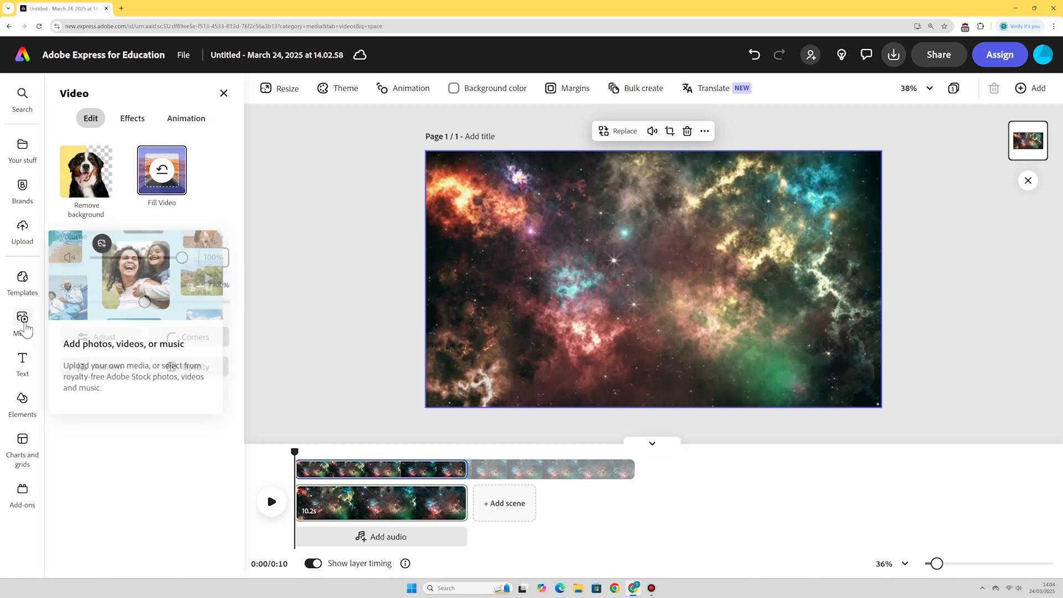
# Open Animate characters from Media and pick Rowan as the character
pyautogui.click(22, 325)
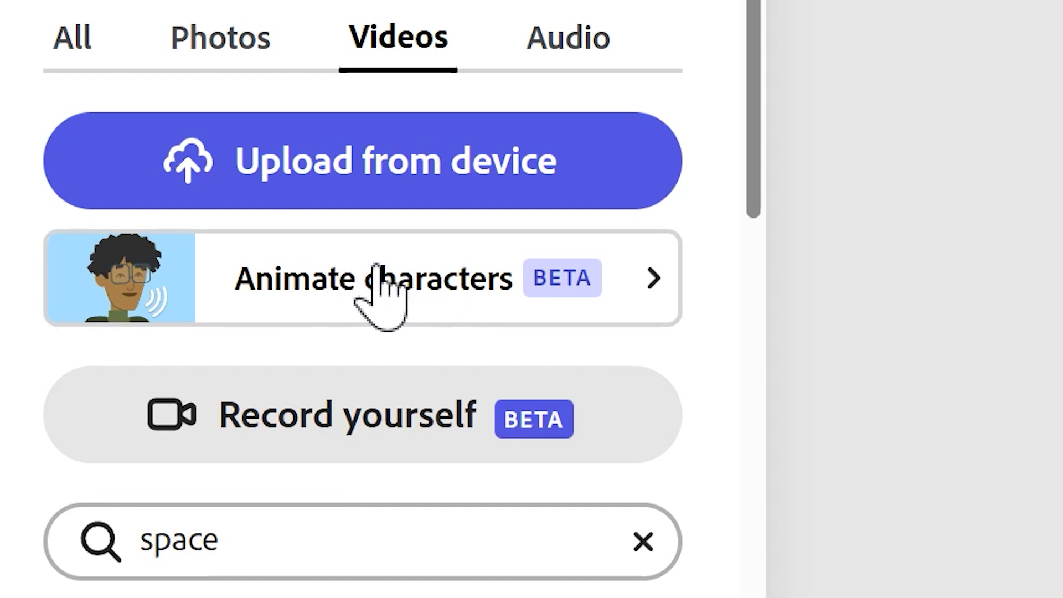
pyautogui.click(376, 272)
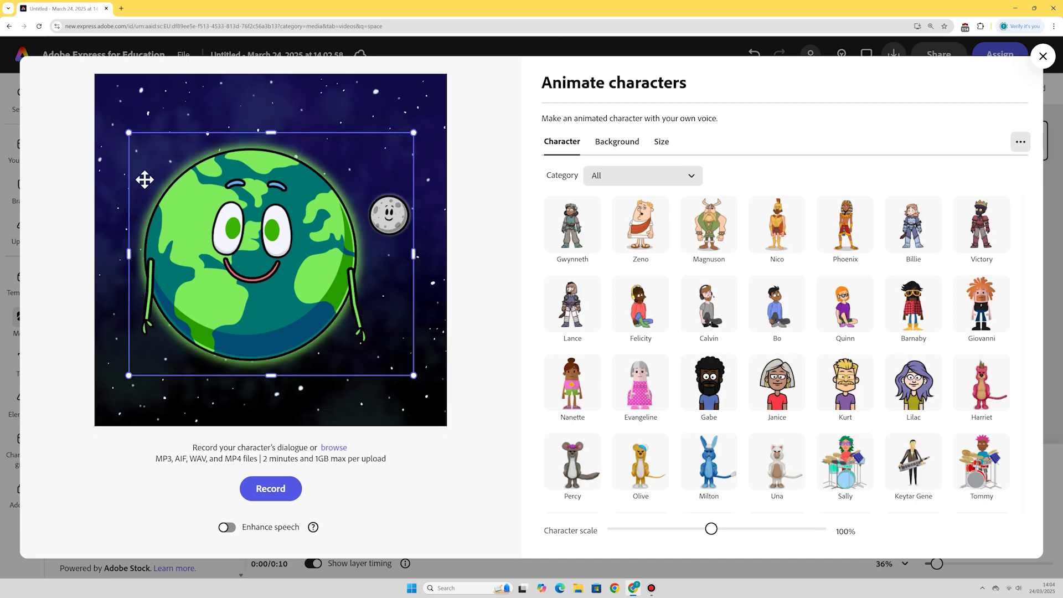
pyautogui.scroll(-5, 687, 425)
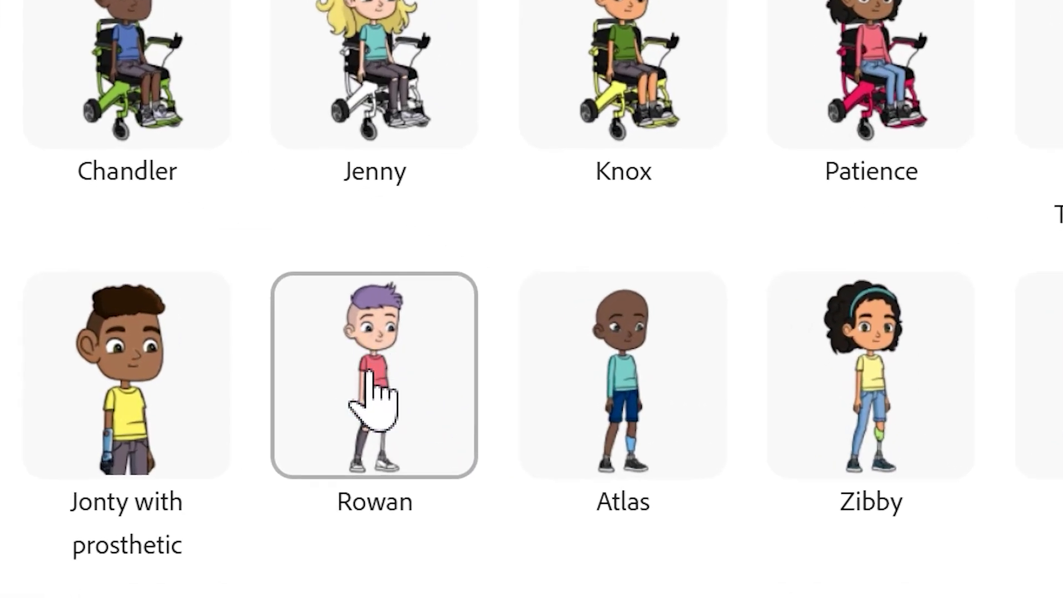
pyautogui.click(370, 372)
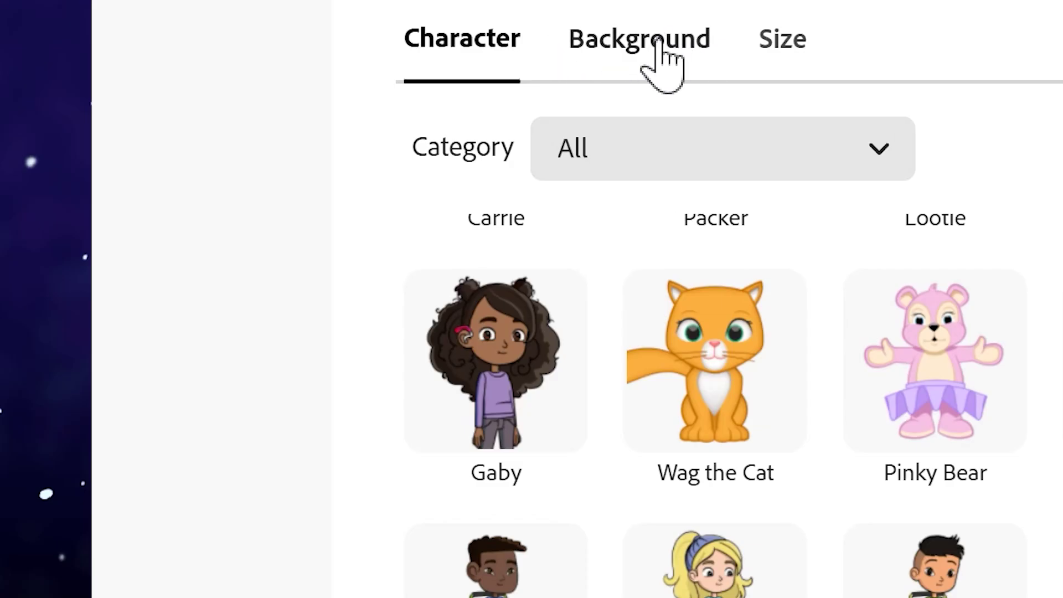
# Give Rowan a Transparent background from the Background choices
pyautogui.click(643, 52)
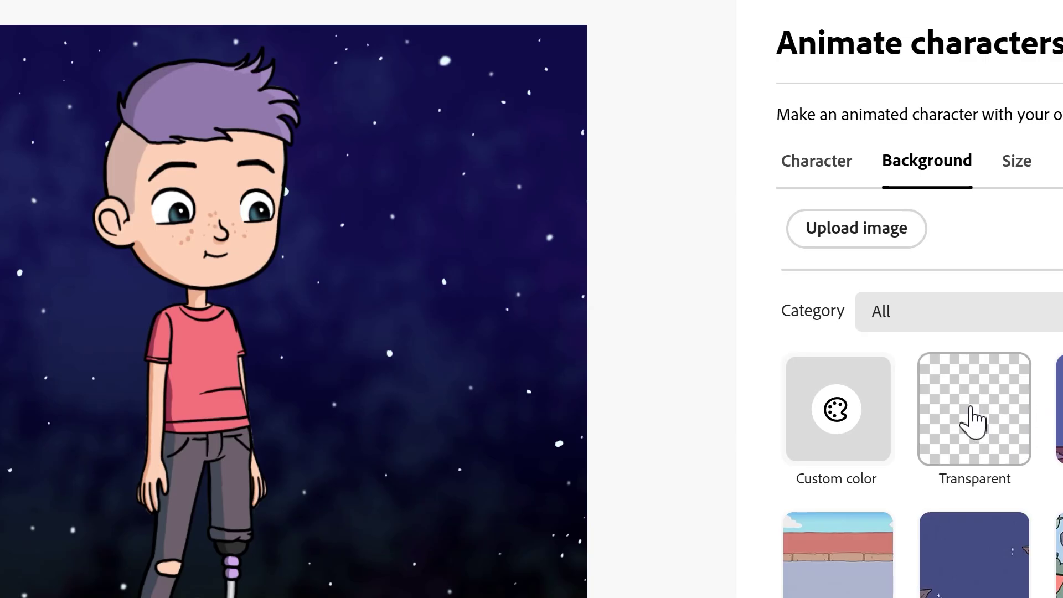
pyautogui.click(973, 422)
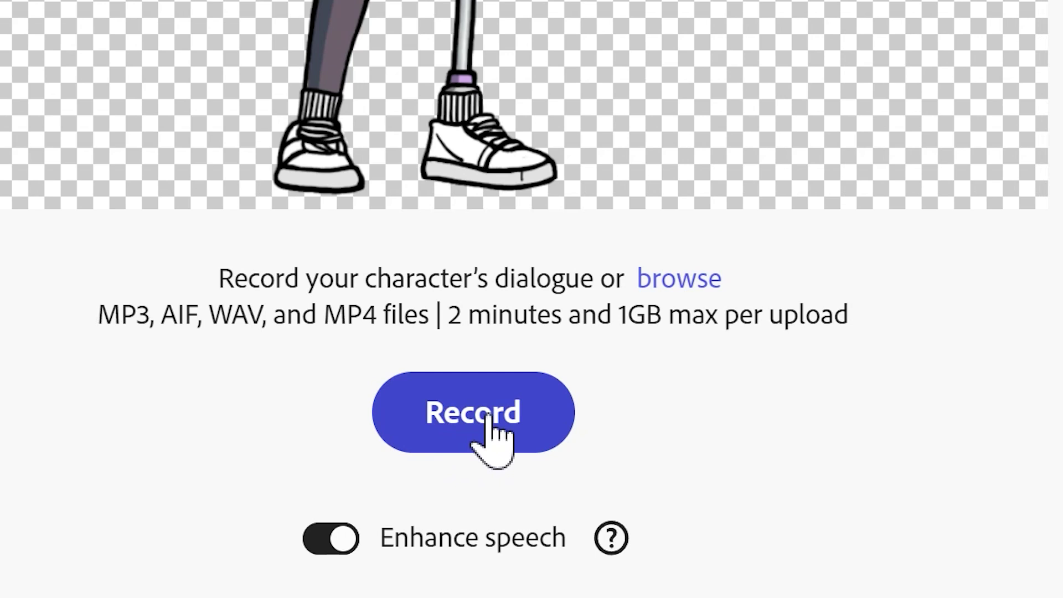
# Record Rowan's dialogue so he animates across the 10.2-second nebula scene
pyautogui.click(489, 419)
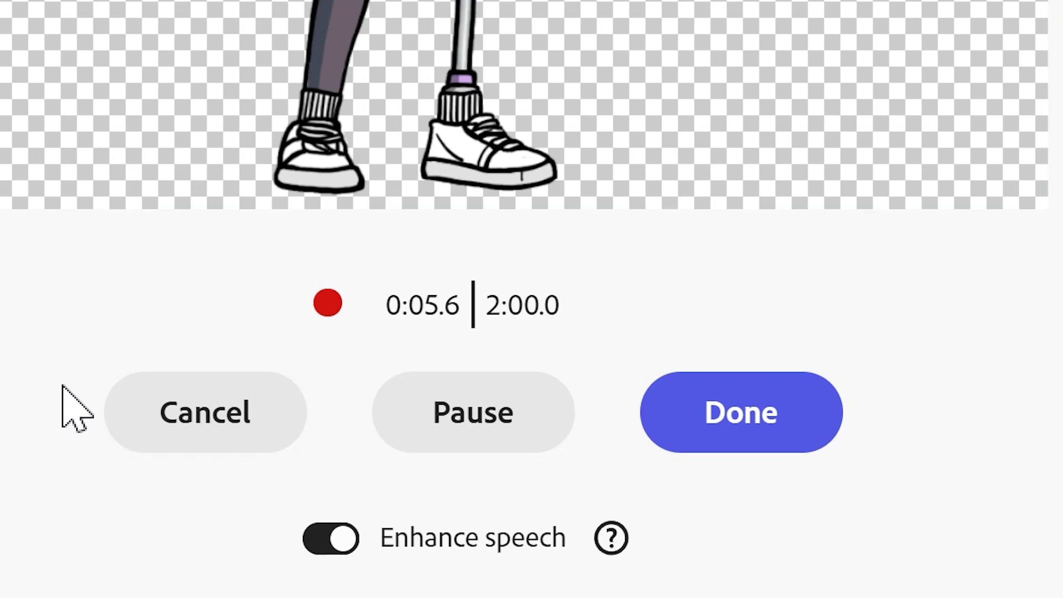
pyautogui.click(795, 416)
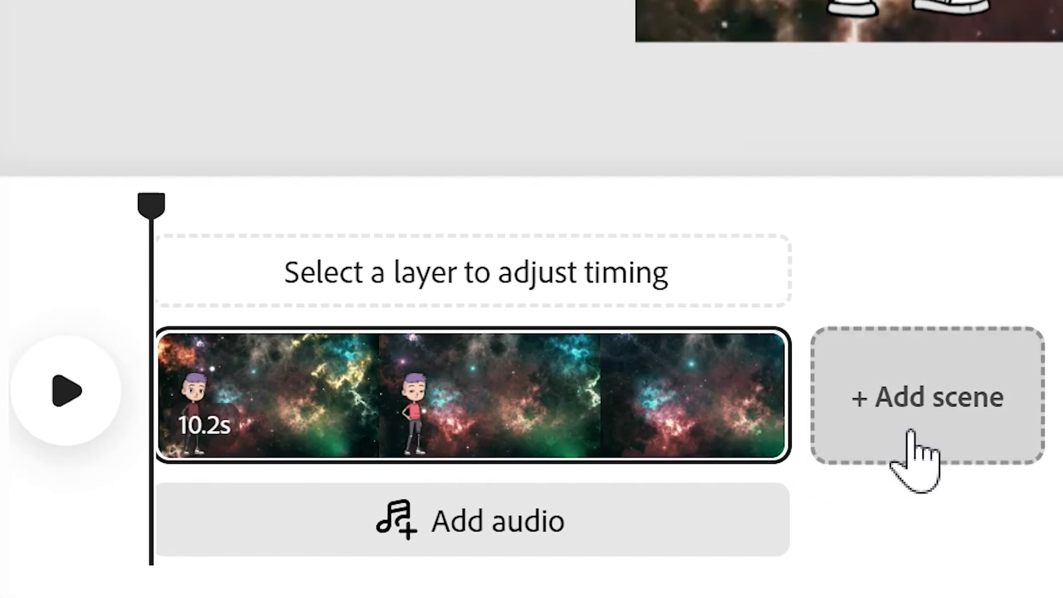
# Add a new scene, search stock videos for 'sunrise', and add the 7s sunrise clip
pyautogui.click(979, 407)
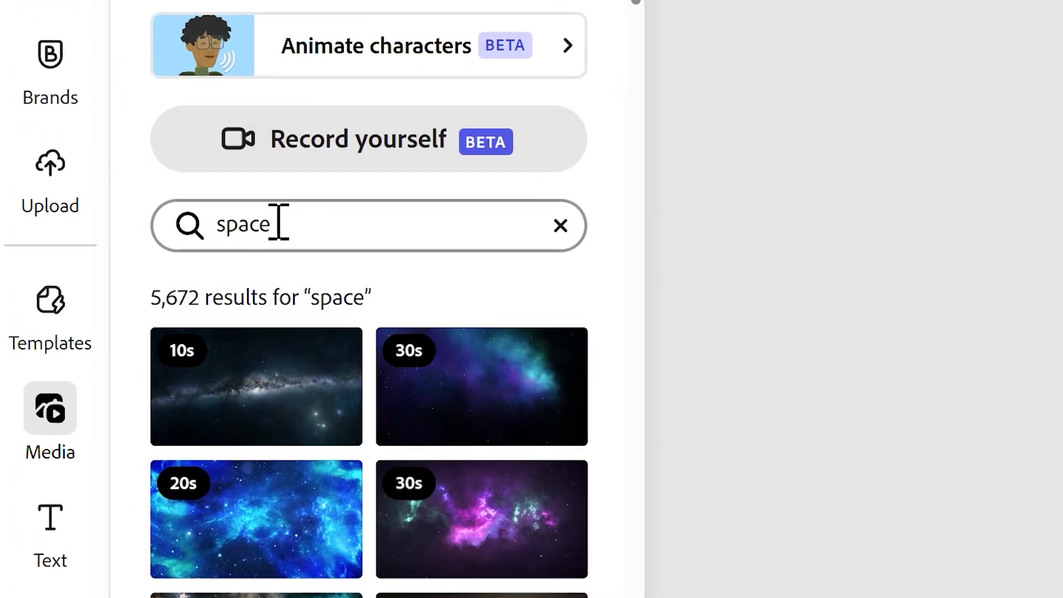
pyautogui.click(560, 226)
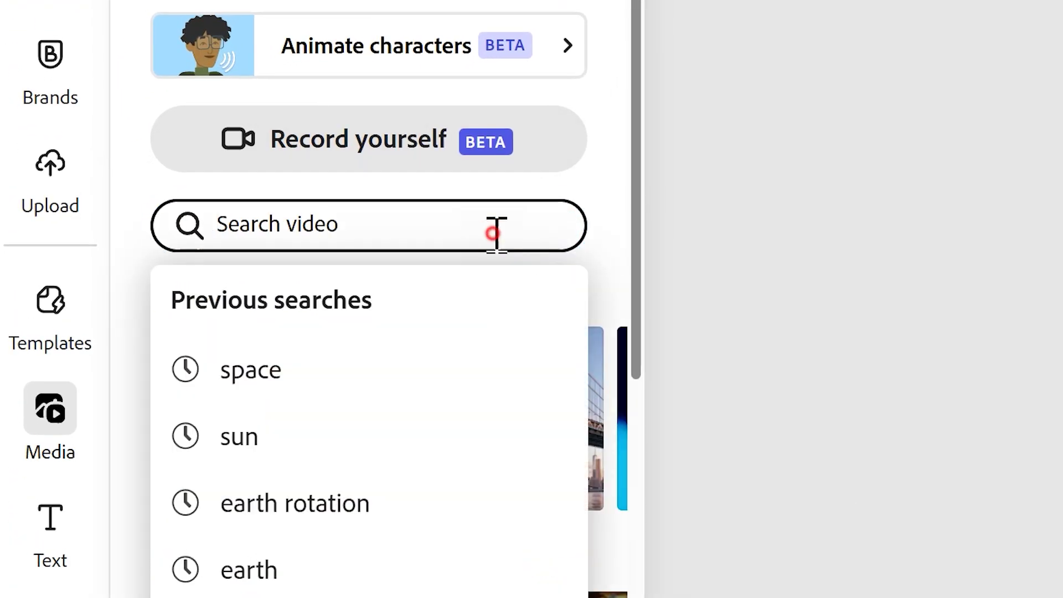
pyautogui.click(498, 237)
pyautogui.write('sunris')
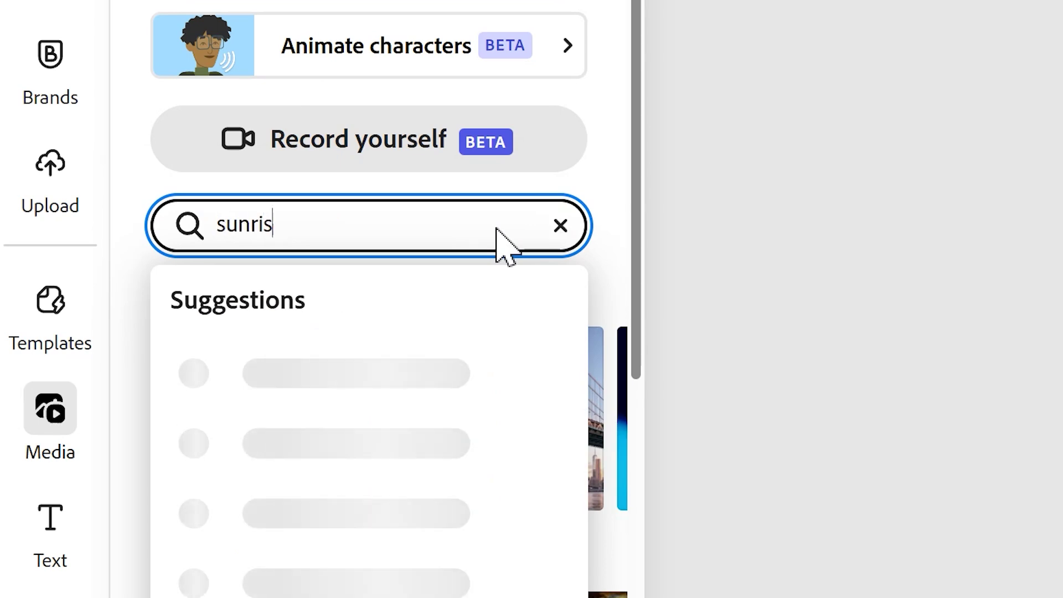
pyautogui.write('e')
pyautogui.press('Return')
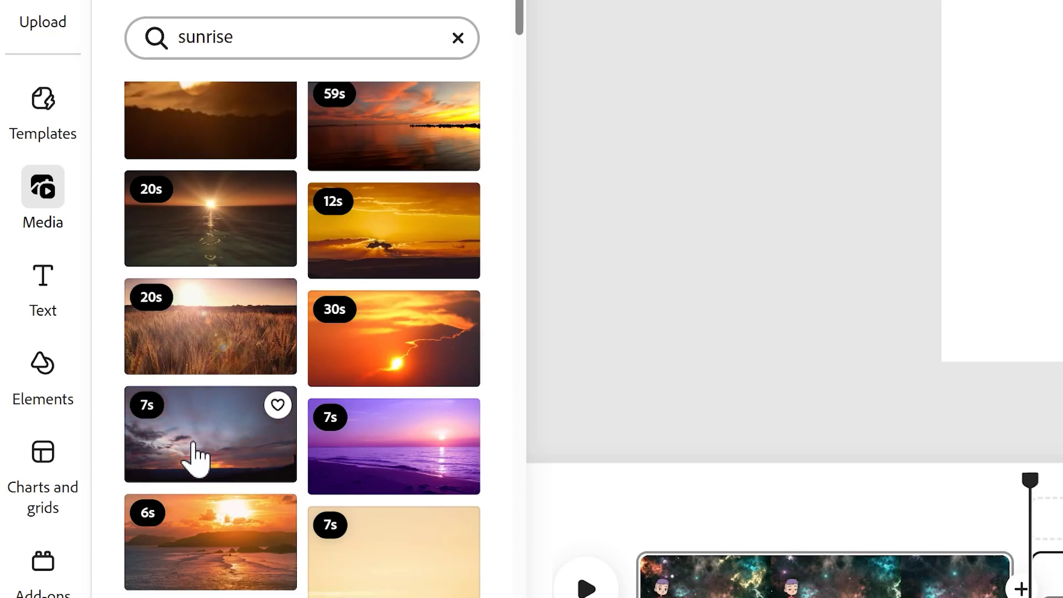
pyautogui.click(195, 446)
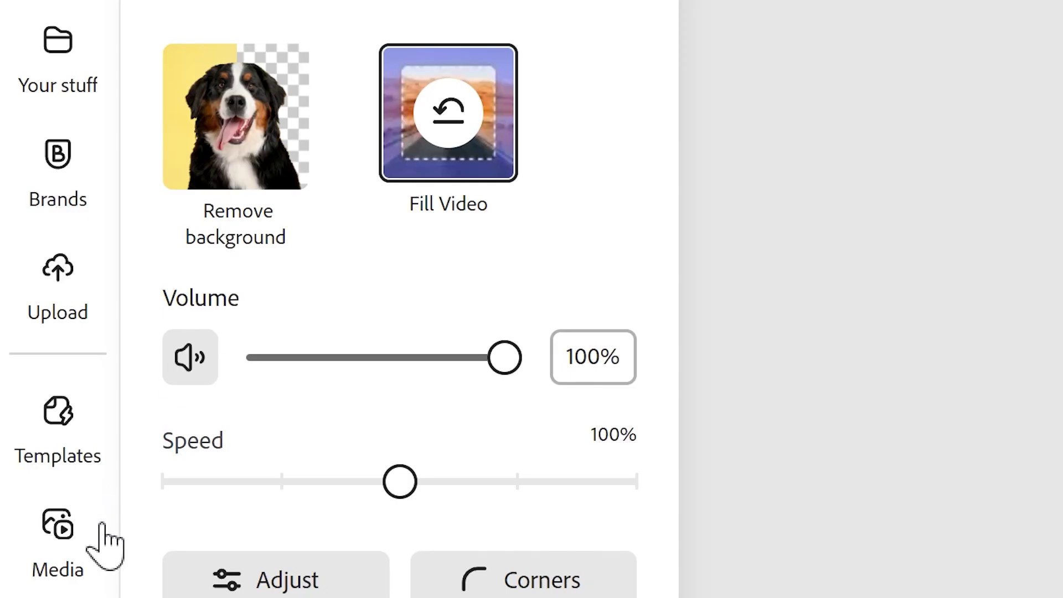
# Pick Yara in Animate characters and switch on Enhance speech
pyautogui.click(60, 532)
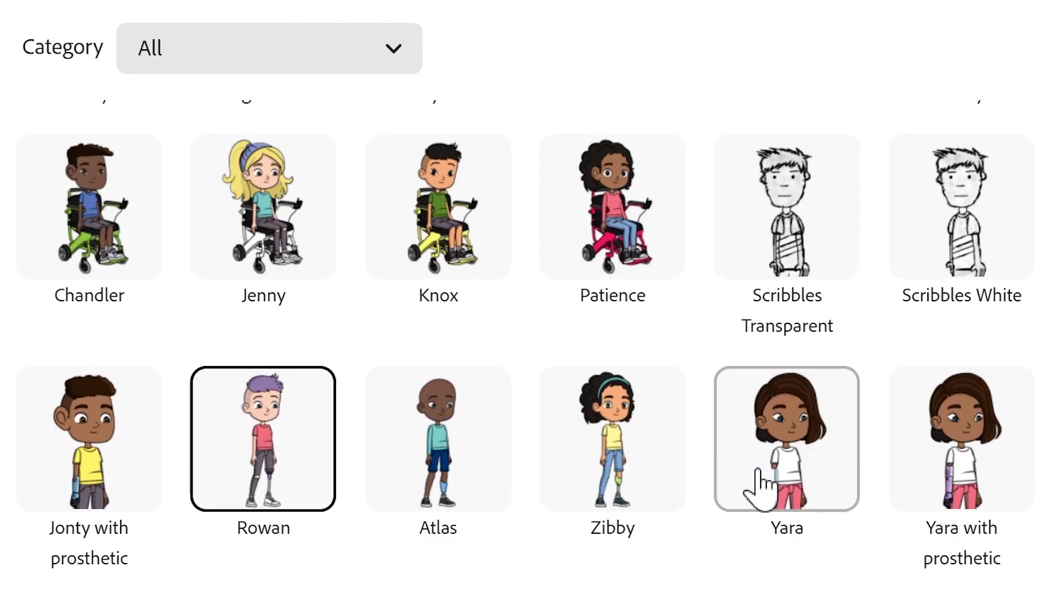
pyautogui.click(787, 433)
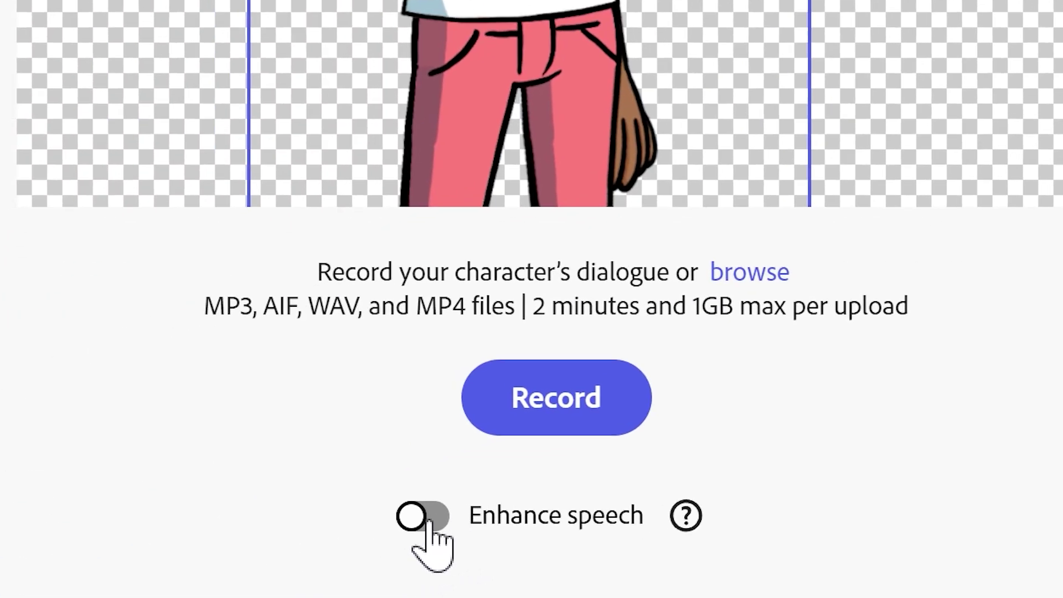
pyautogui.click(426, 520)
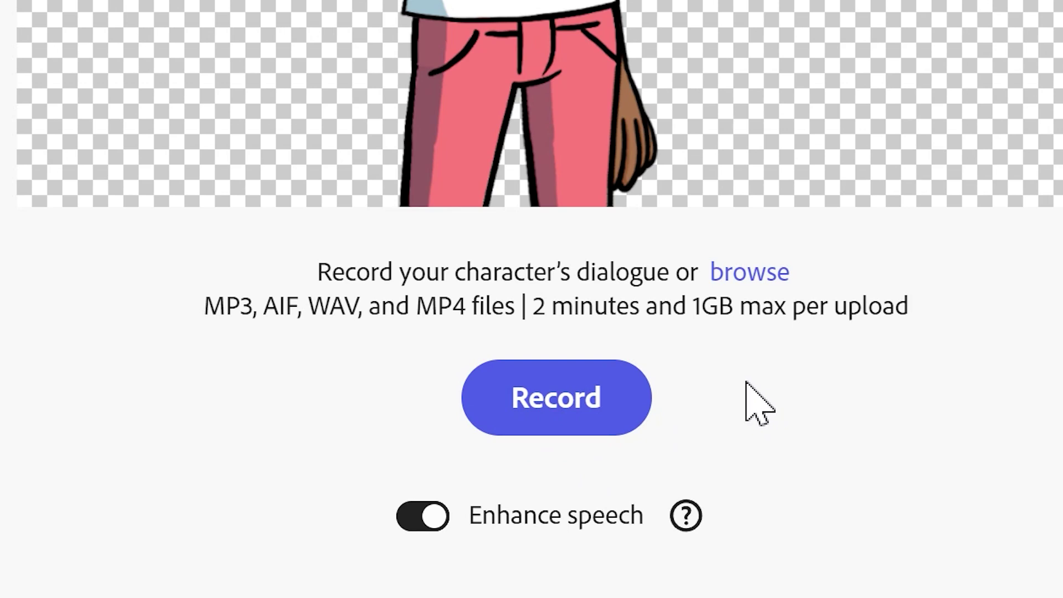
# Record Yara's dialogue so she animates over the sunrise scene
pyautogui.click(566, 416)
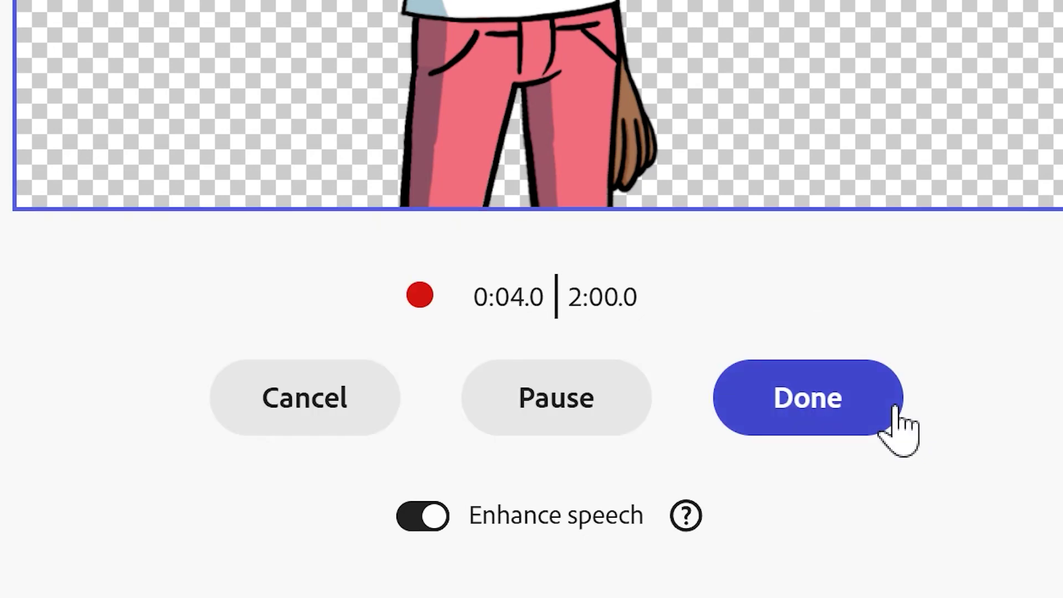
pyautogui.click(847, 425)
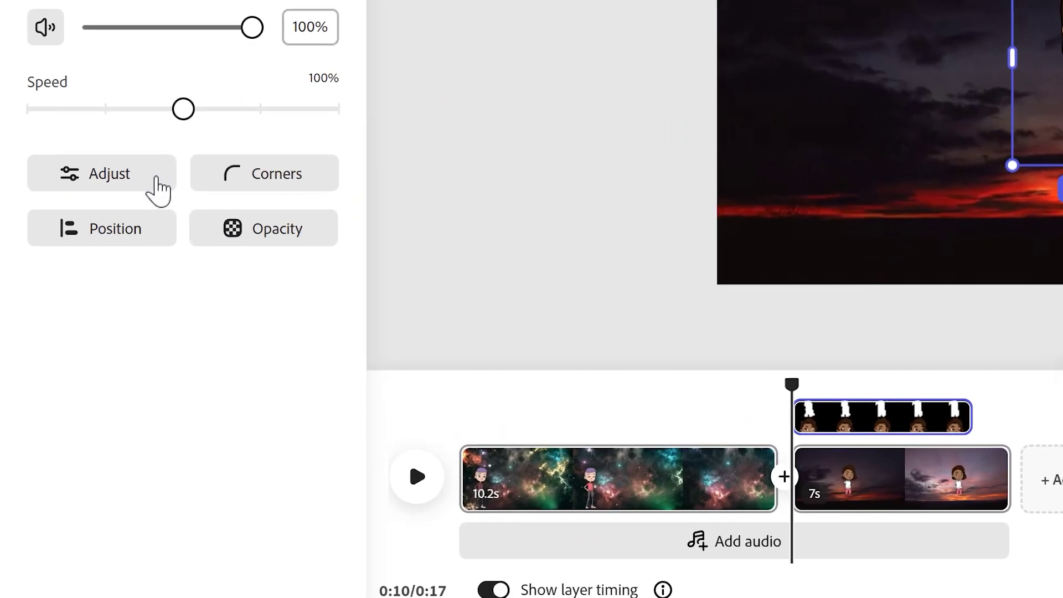
# Flip Yara horizontally using the Position options
pyautogui.click(106, 231)
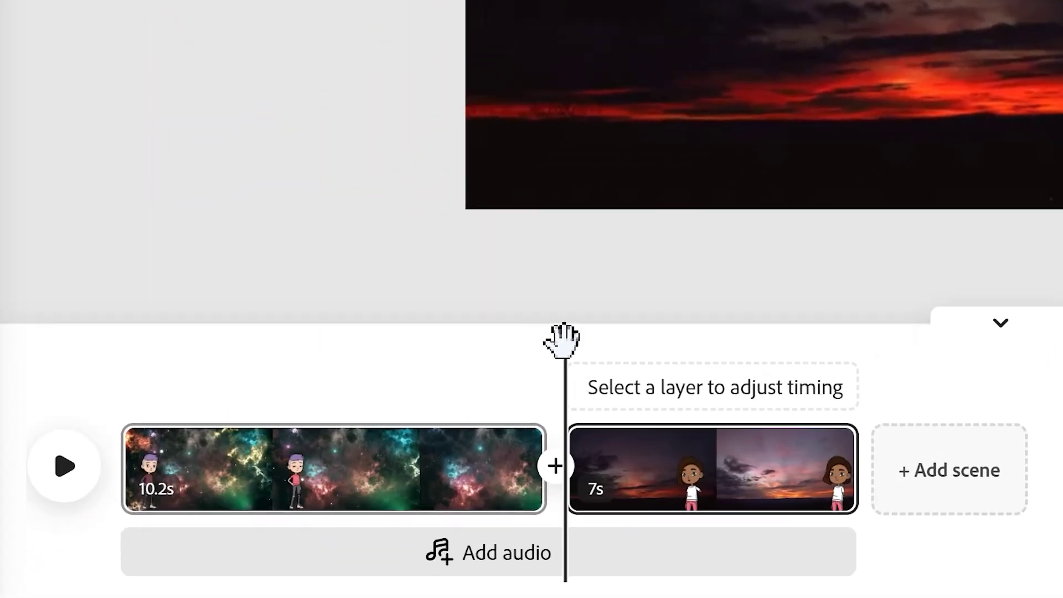
pyautogui.moveTo(562, 341); pyautogui.dragTo(515, 343)
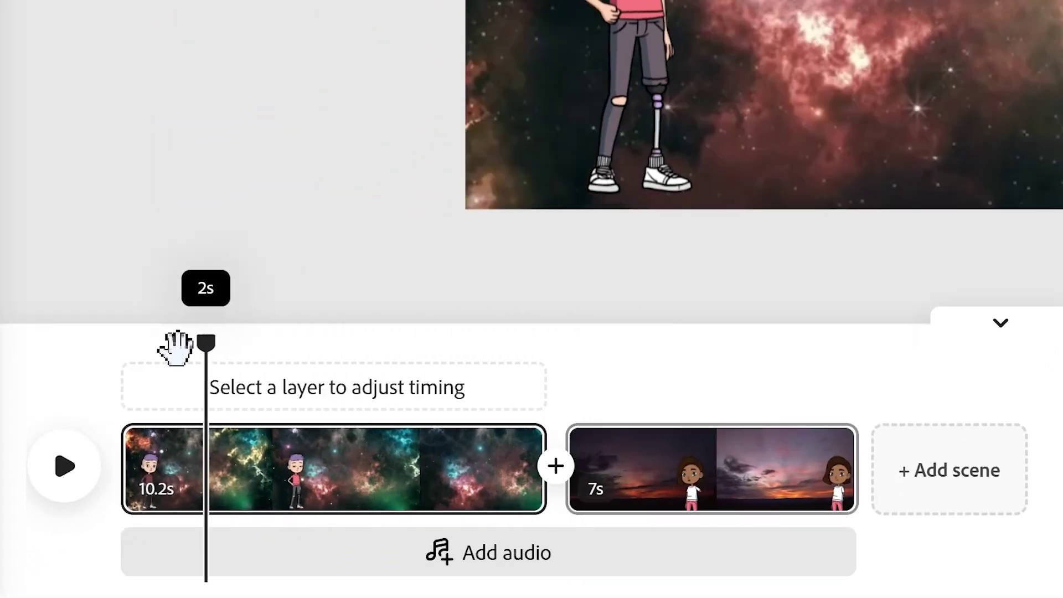
pyautogui.moveTo(515, 342); pyautogui.dragTo(59, 333)
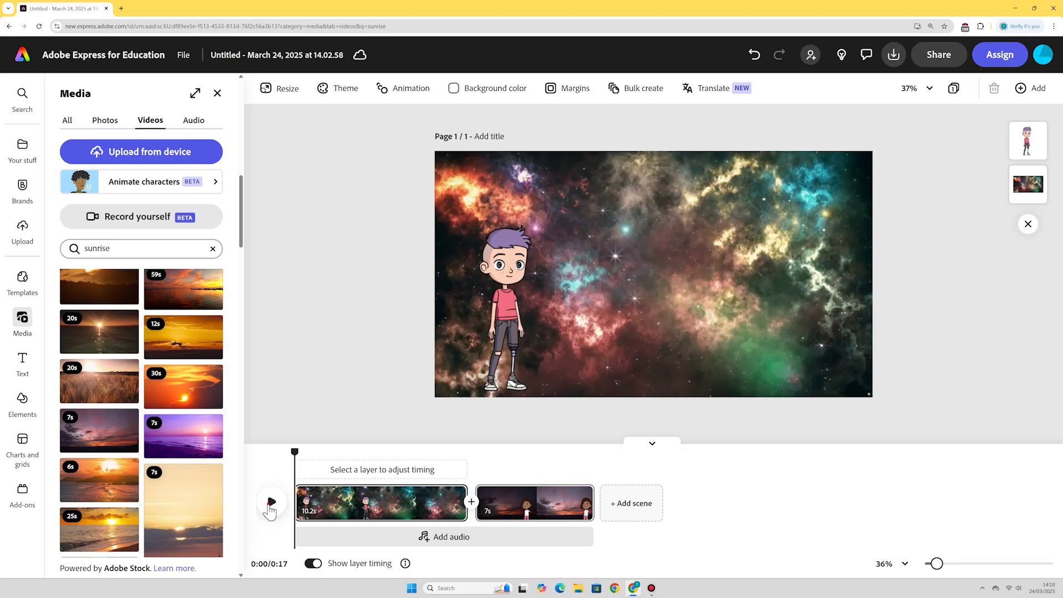
pyautogui.click(270, 505)
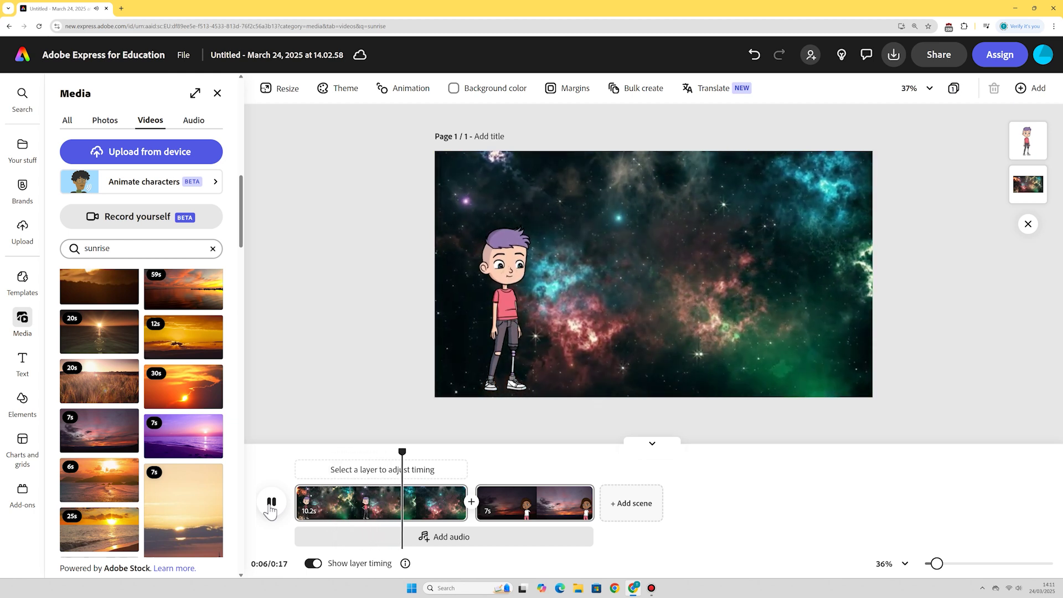
pyautogui.click(374, 512)
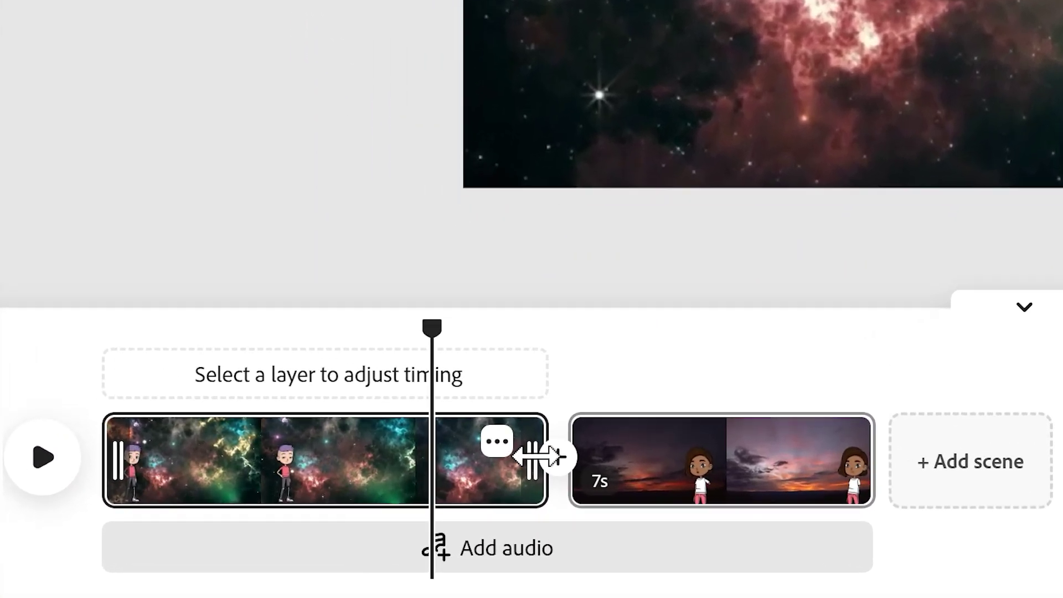
pyautogui.click(374, 404)
pyautogui.moveTo(430, 328); pyautogui.dragTo(101, 329)
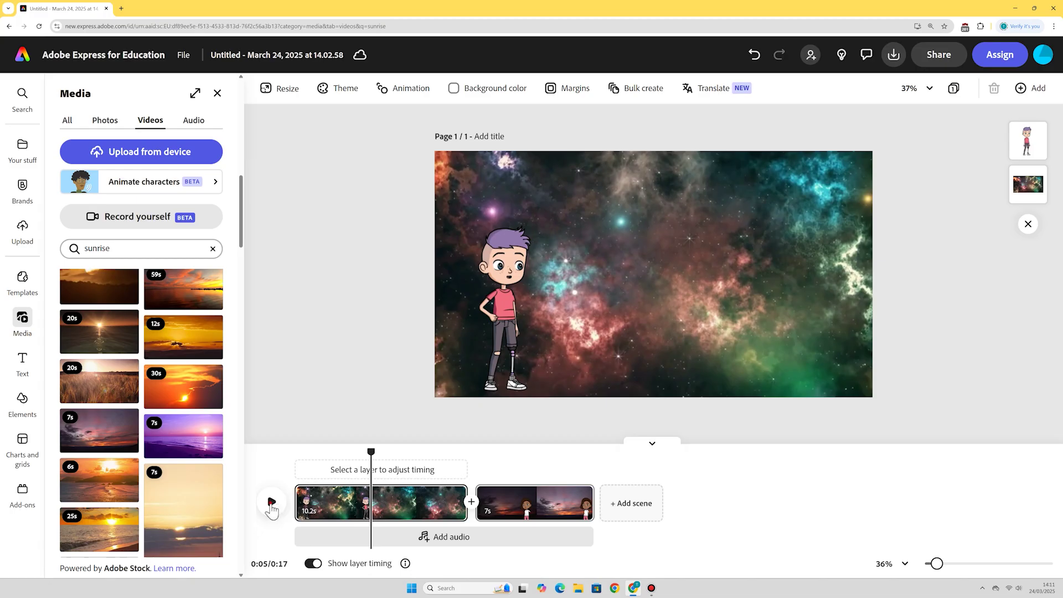
pyautogui.click(270, 503)
pyautogui.click(271, 503)
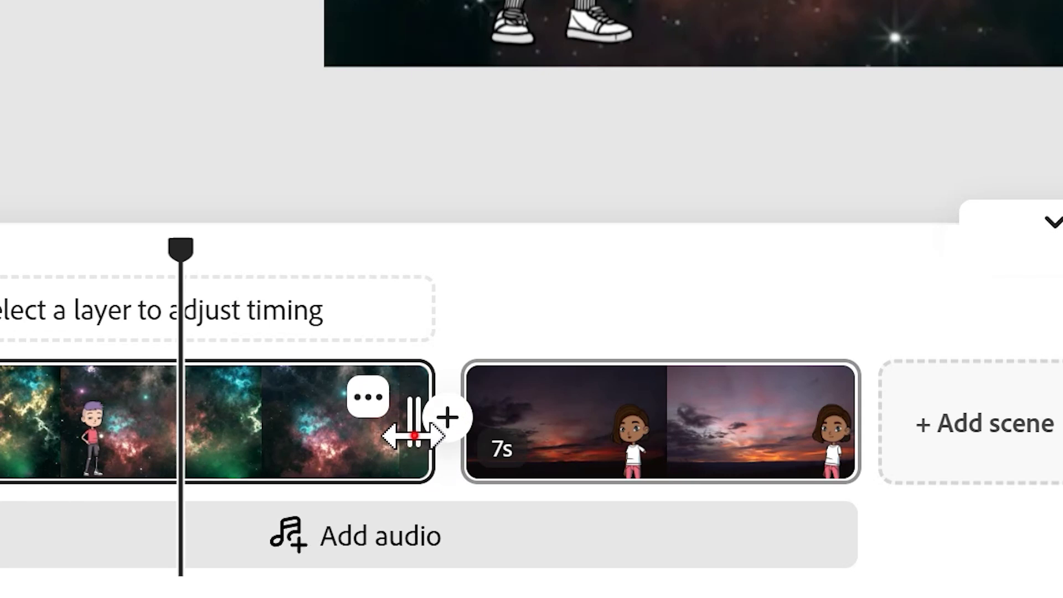
# Trim the space scene to 5.8 seconds, preview it, then trim the sunrise scene to 5.5 seconds
pyautogui.moveTo(413, 435); pyautogui.dragTo(162, 435)
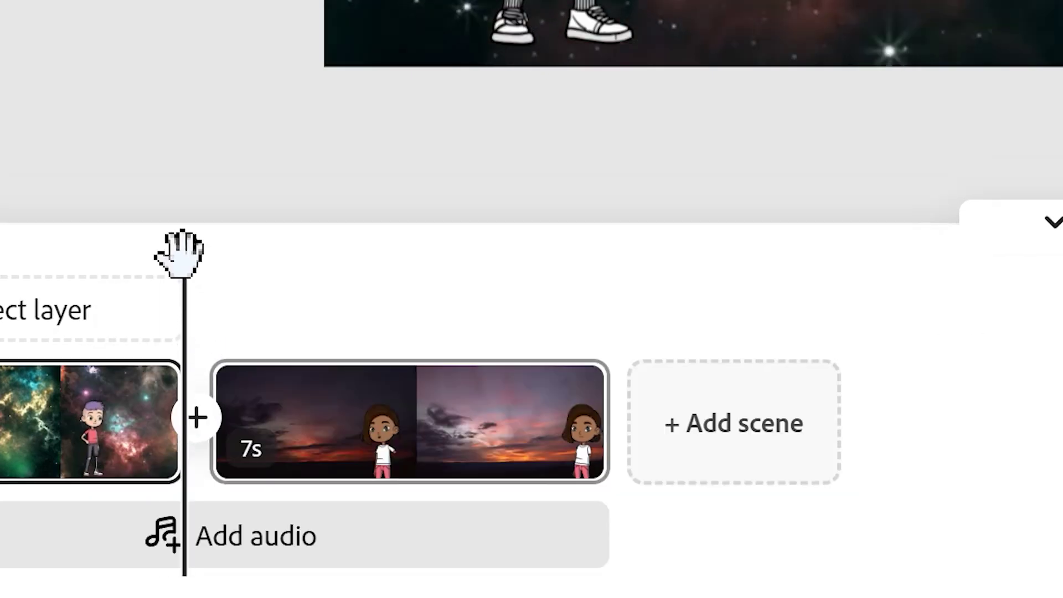
pyautogui.moveTo(179, 249); pyautogui.dragTo(106, 252)
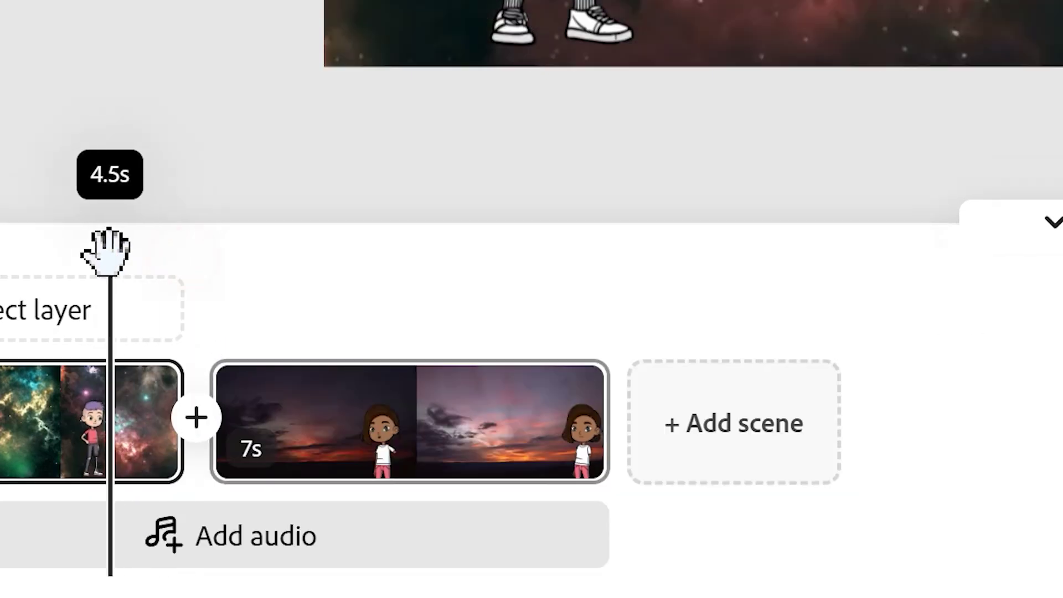
pyautogui.press('space')
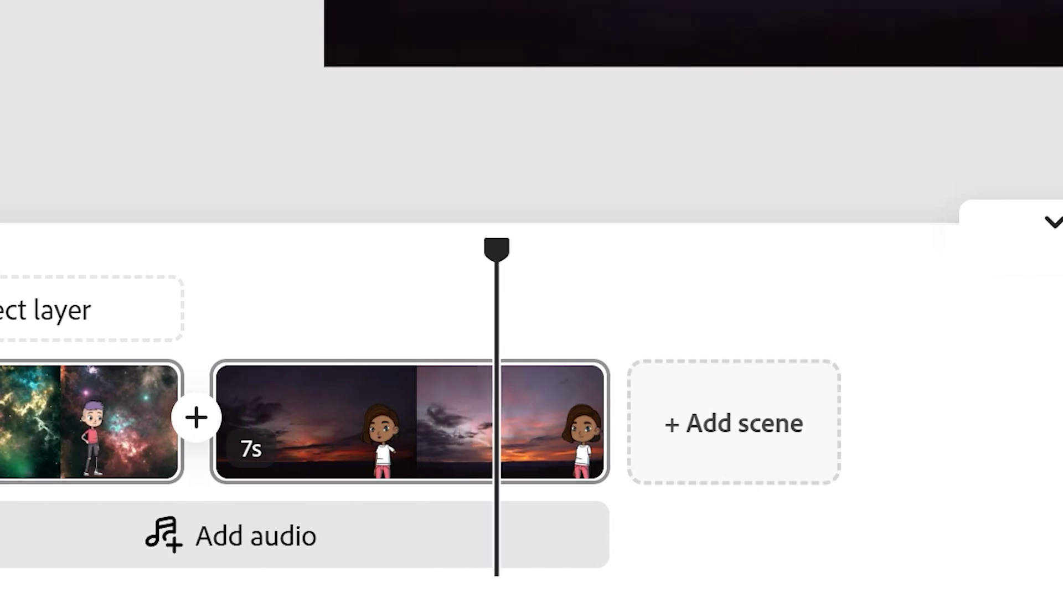
pyautogui.press('space')
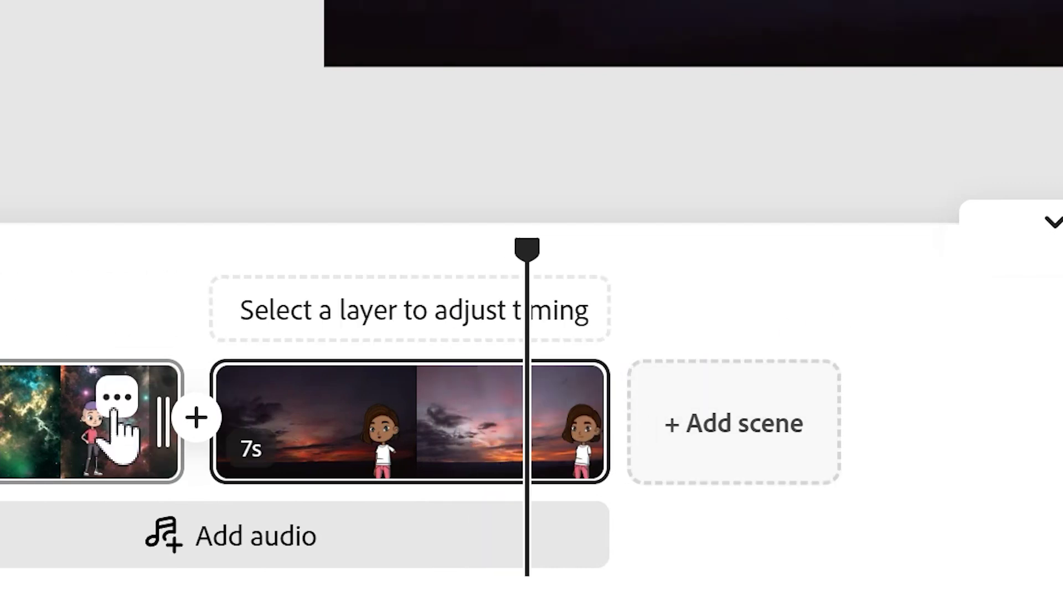
pyautogui.moveTo(585, 379)
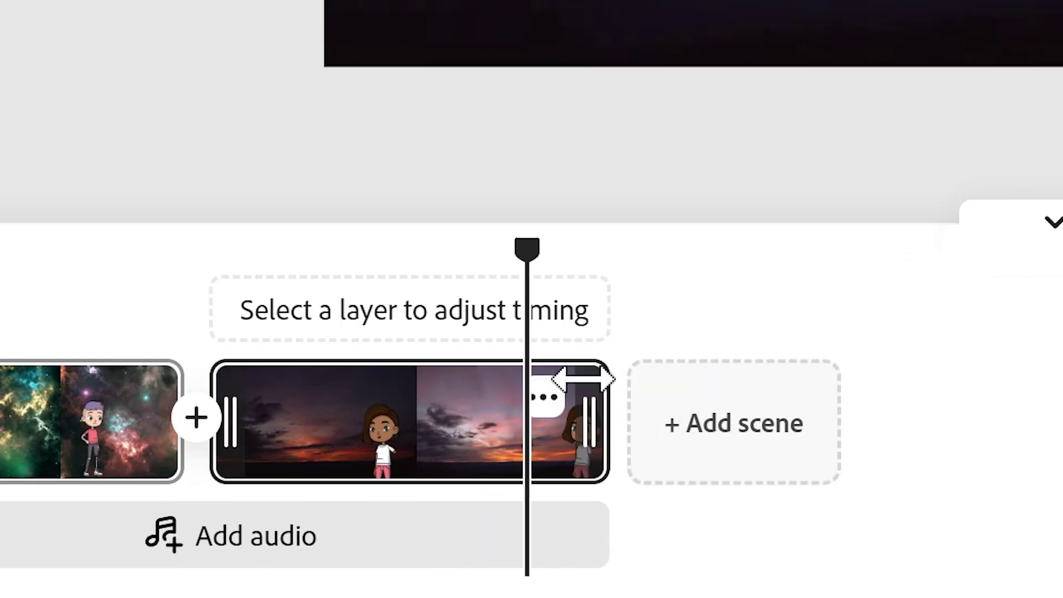
pyautogui.moveTo(573, 382); pyautogui.dragTo(511, 380)
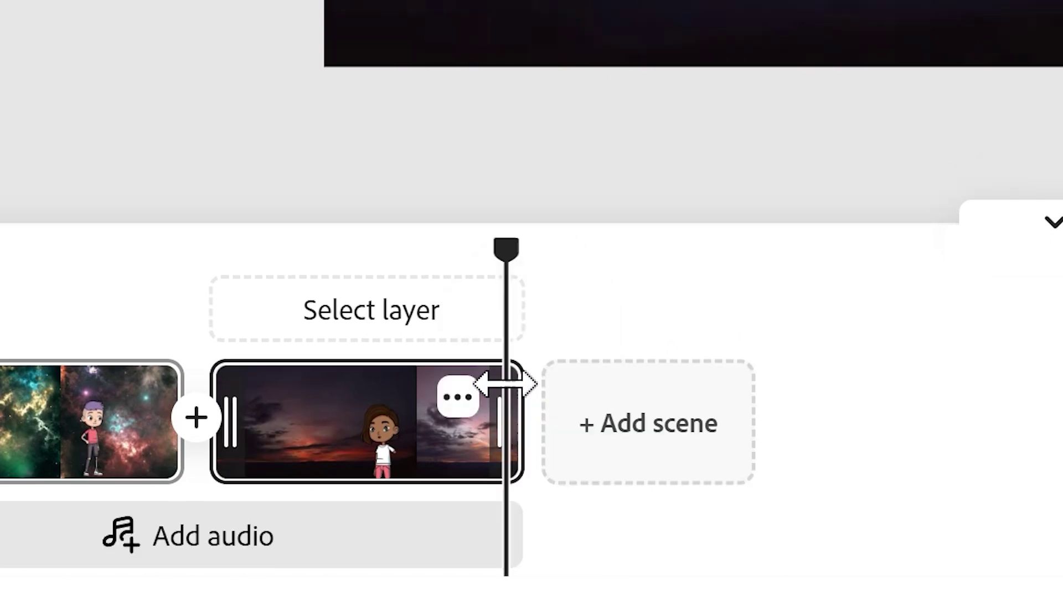